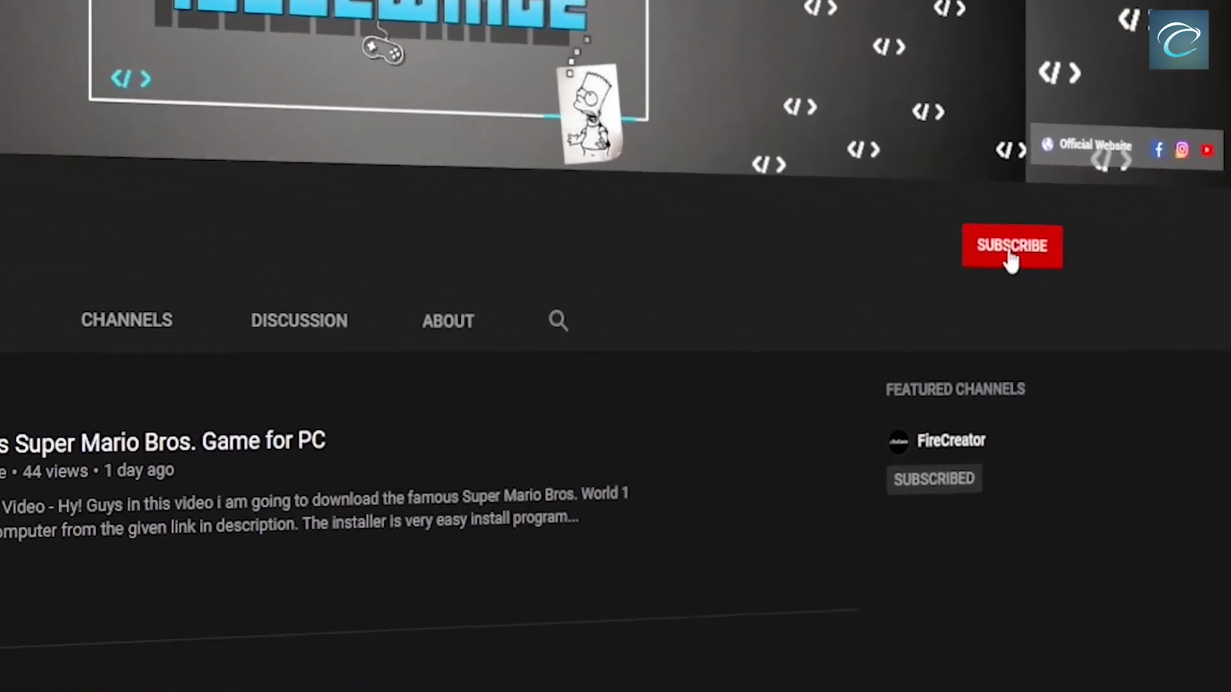
Step: Subscribe to the icodewhite channel and set its bell notifications to All
left_click(1088, 282)
left_click(1002, 222)
left_click(1034, 281)
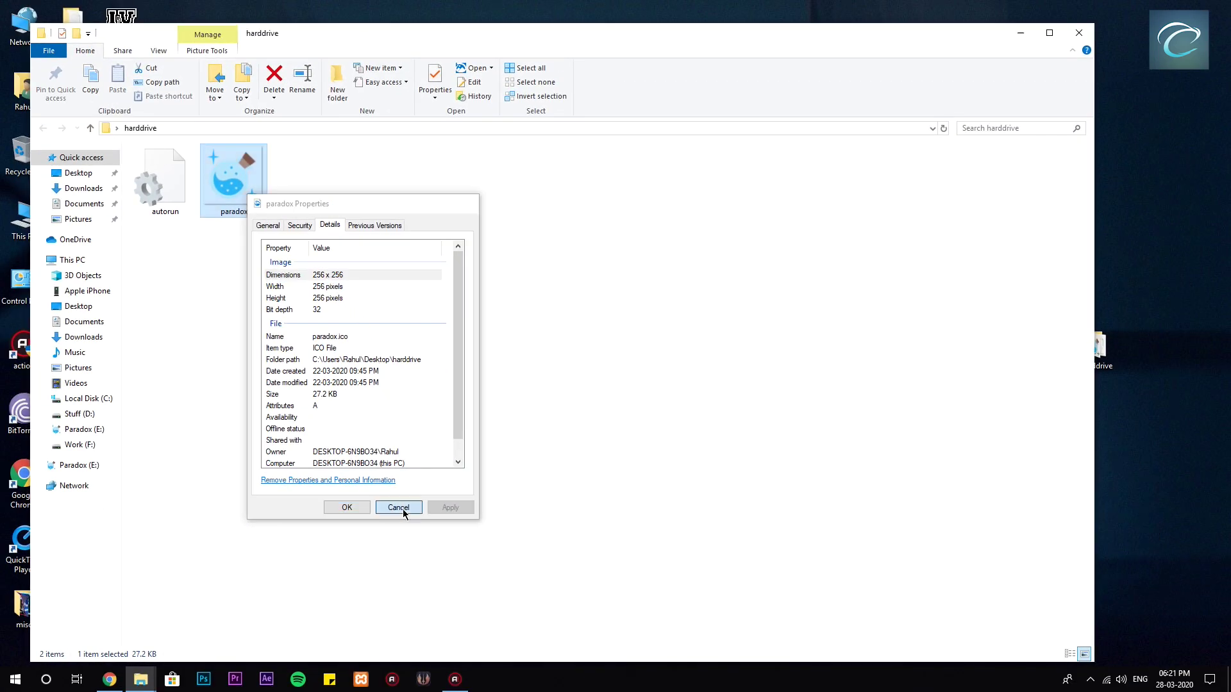
Step: Close the 256 x 256 paradox icon's Properties and select the autorun file
left_click(402, 508)
left_click(164, 182)
Step: Launch Notepad from Start search, reposition it, and begin the note with [autorun]
left_click(350, 376)
key("super")
type("notepad")
key("Return")
left_click_drag(326, 275, 577, 285)
type("autoru")
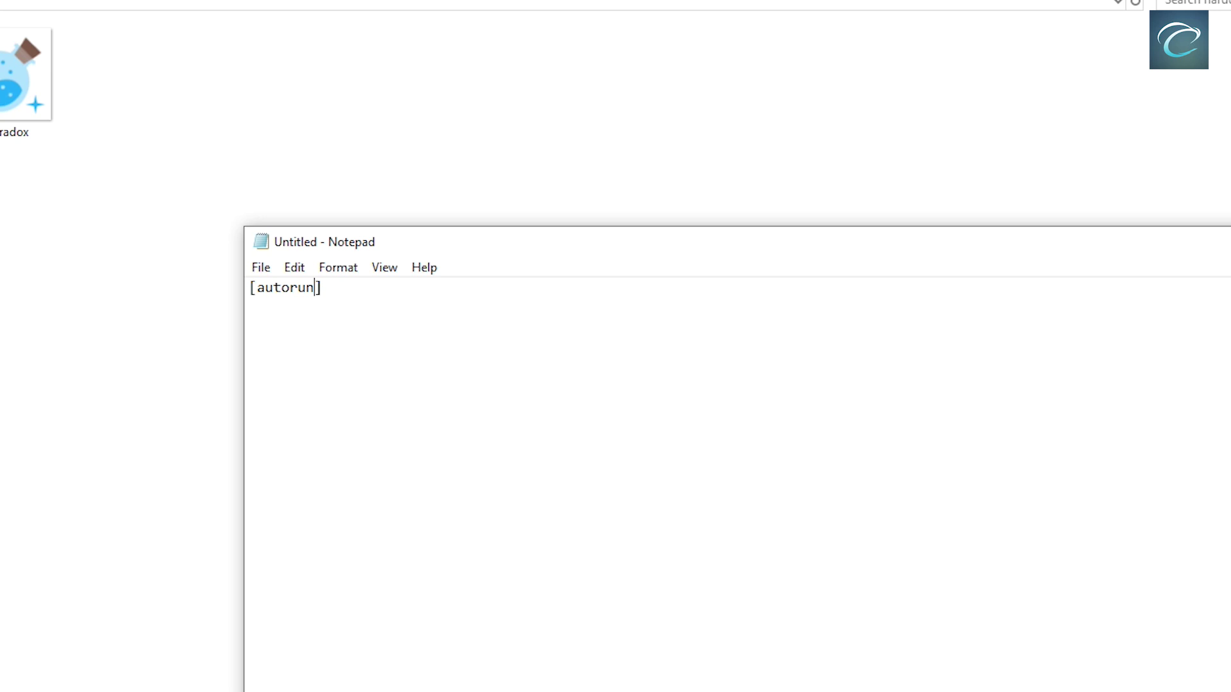
key("End")
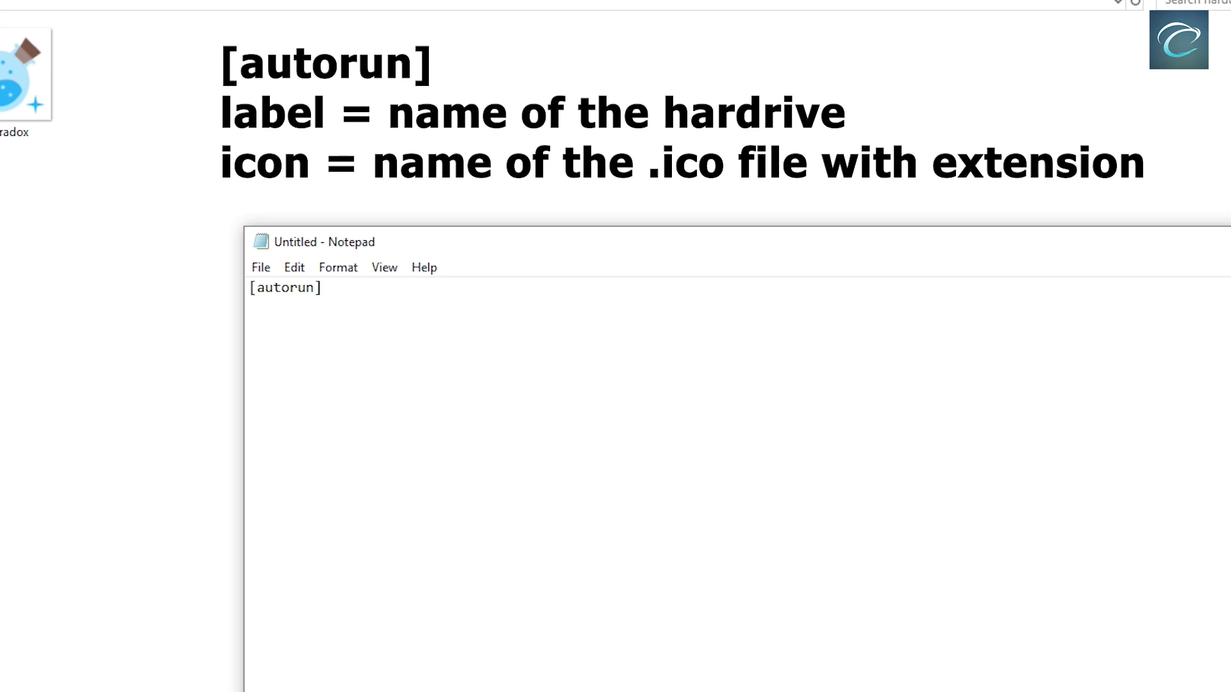
Step: Start Save As into Desktop > harddrive with file type set to All Files
left_click(261, 268)
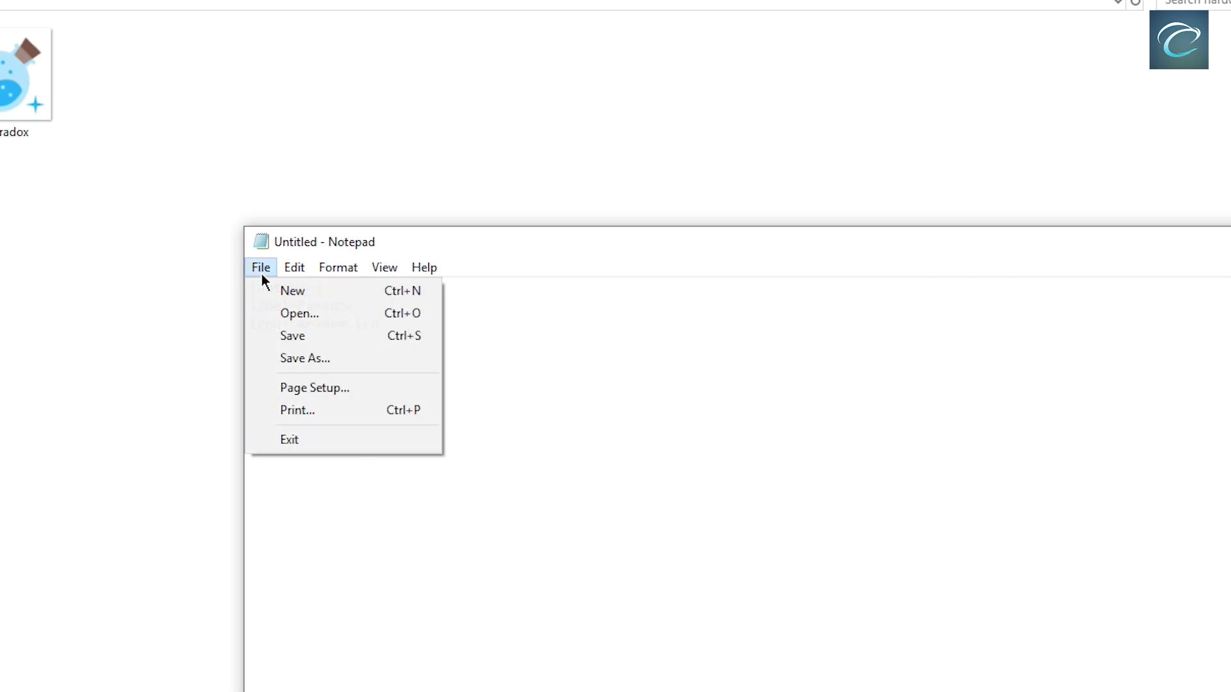
left_click(302, 358)
left_click_drag(404, 296, 358, 192)
scroll(349, 489, "down", 1)
scroll(356, 413, "up", 2)
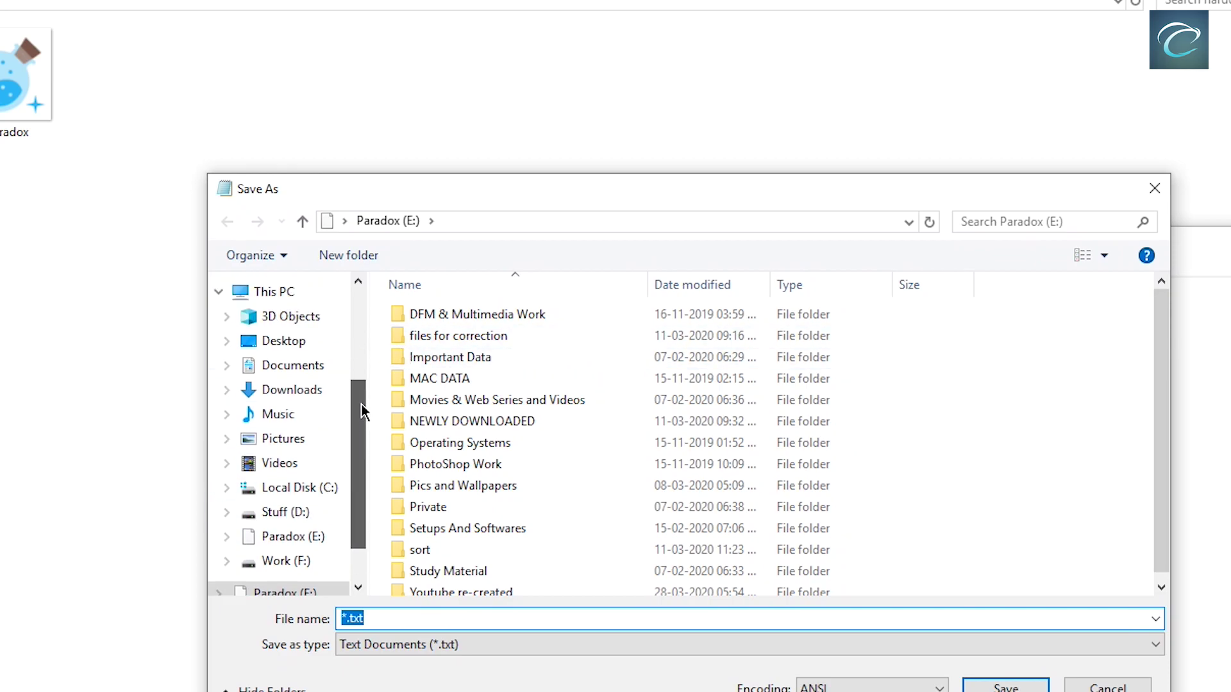
left_click(283, 340)
double_click(444, 347)
left_click(418, 645)
left_click(413, 680)
left_click(387, 620)
type("au")
type("nf")
Step: Save autorun.inf over the existing file, then copy it and paradox icon onto Paradox (E:)
left_click(1005, 686)
left_click(651, 338)
left_click_drag(380, 245, 139, 154)
right_click(248, 198)
left_click(277, 451)
left_click(79, 465)
right_click(304, 371)
left_click(338, 463)
Step: Make both files on Paradox (E:) read-only and hidden
left_click_drag(372, 353, 158, 283)
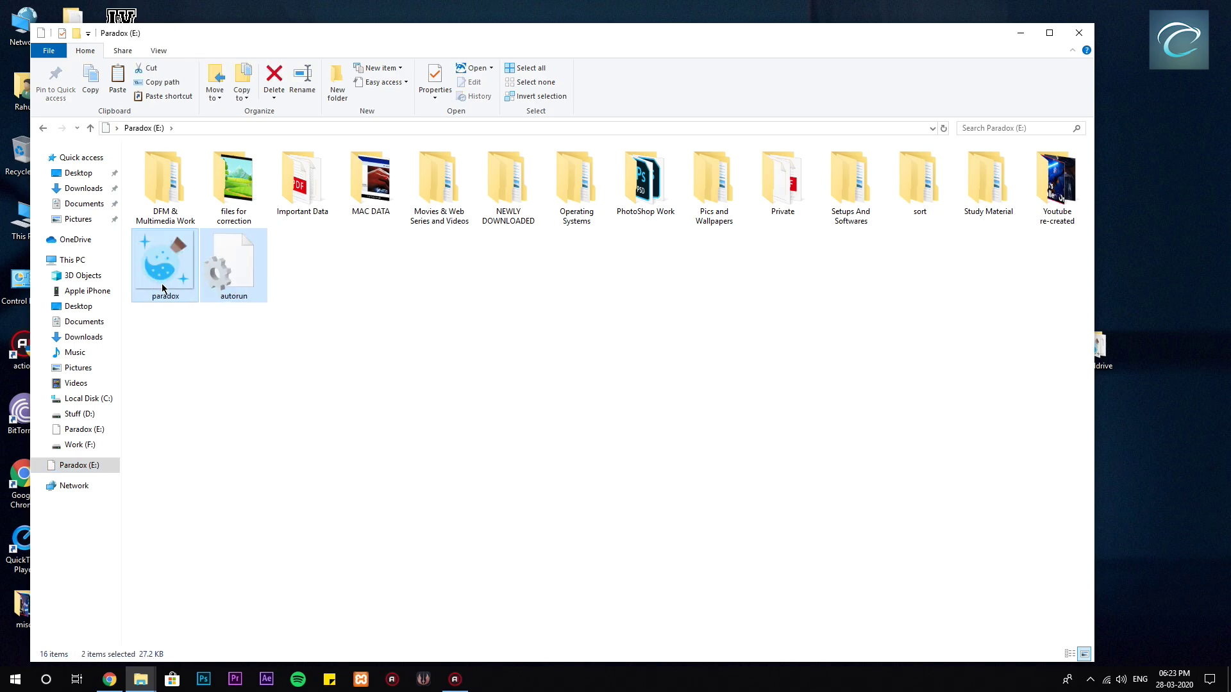
right_click(164, 283)
left_click(217, 585)
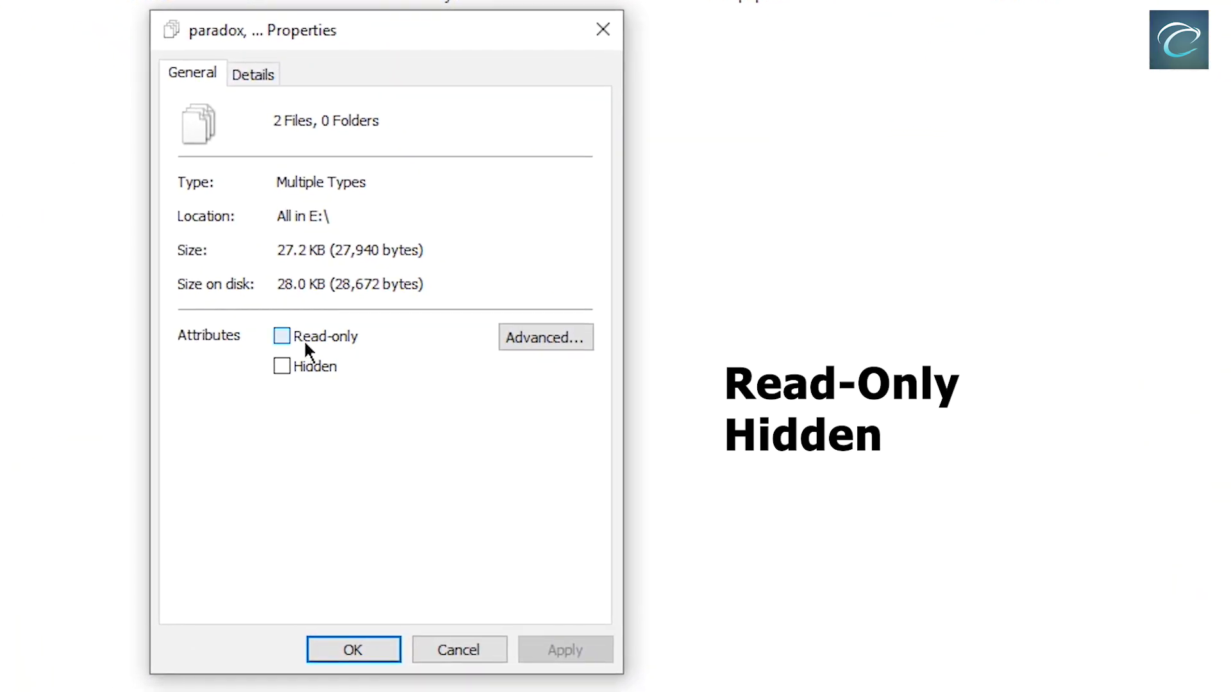
left_click(304, 340)
left_click(565, 650)
left_click(505, 549)
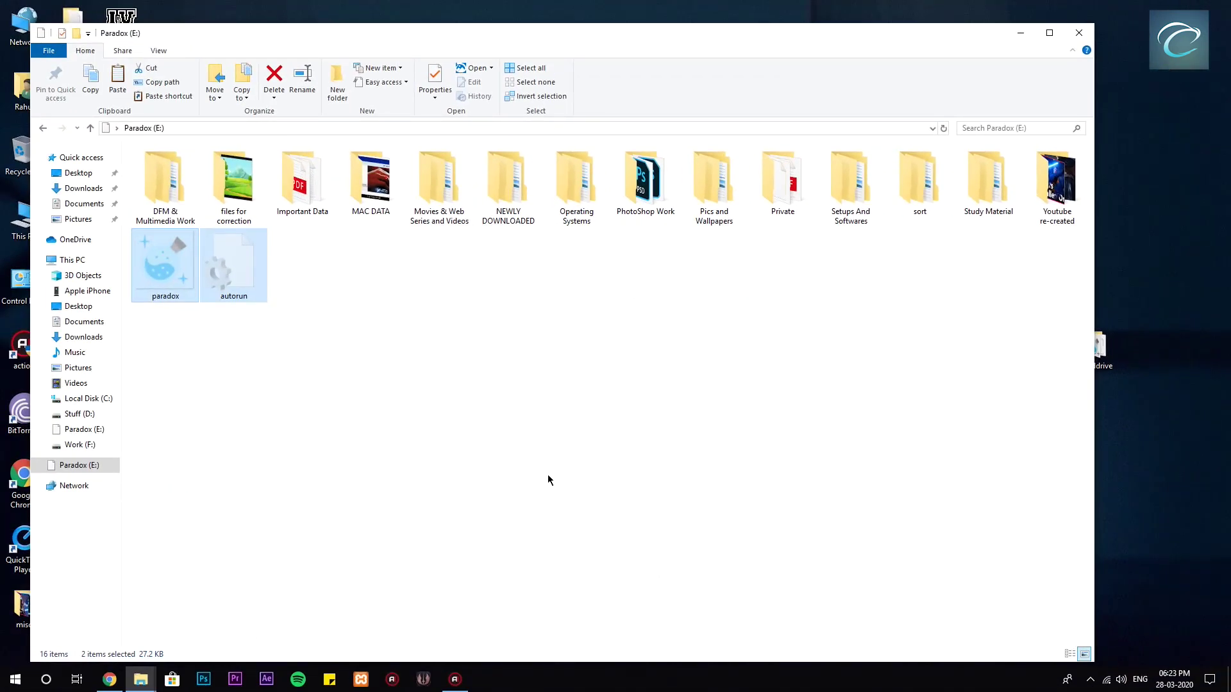